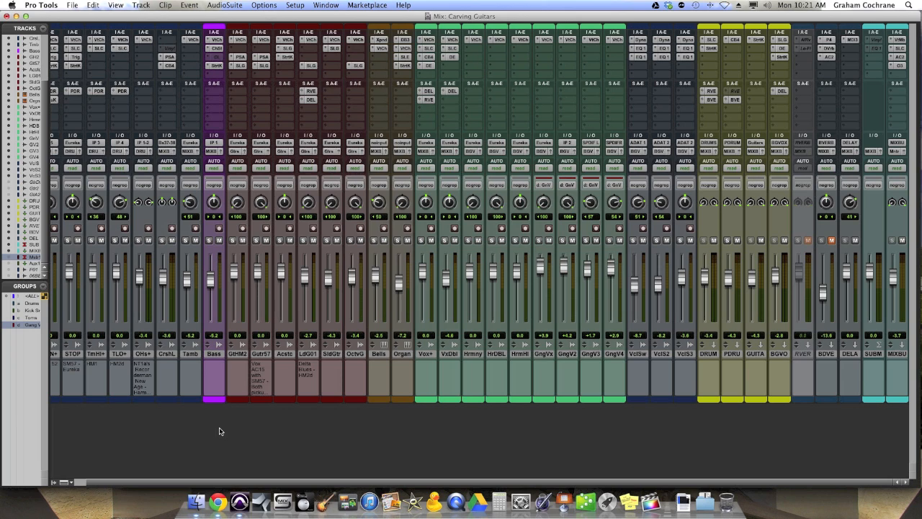
- Start playback and solo the guitar tracks GtHM2, Gutr57, LdG01 and OctvG together
key(space)
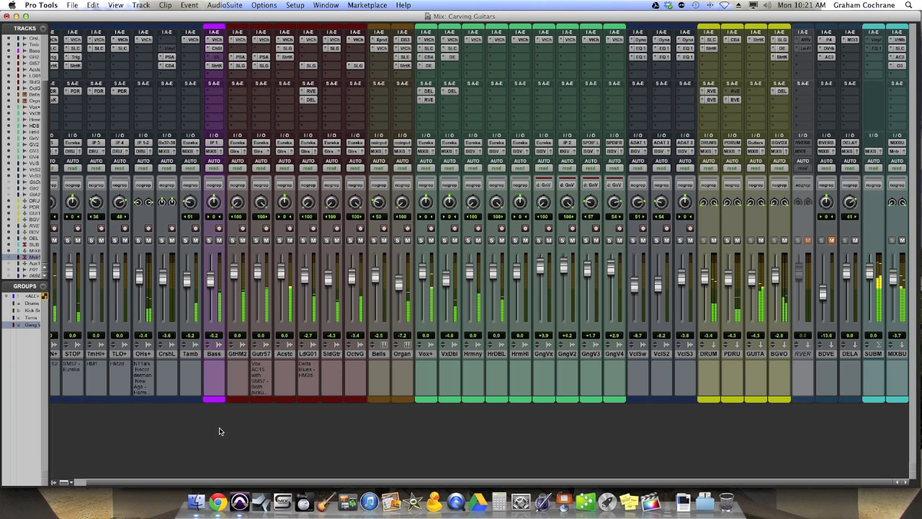
click(233, 240)
click(257, 240)
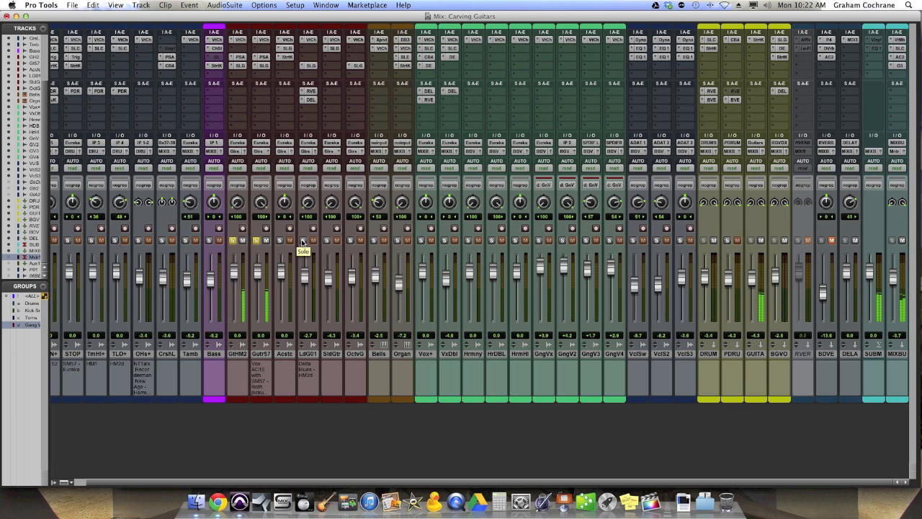
click(302, 240)
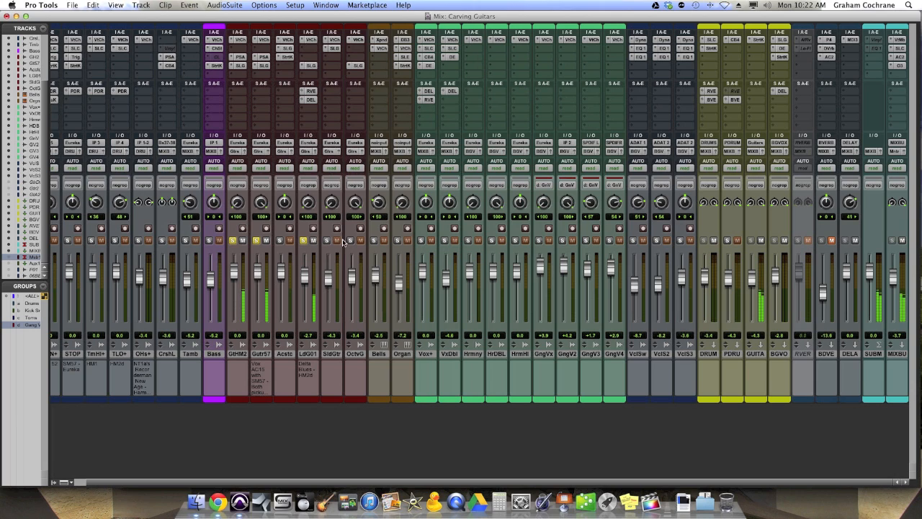
click(349, 240)
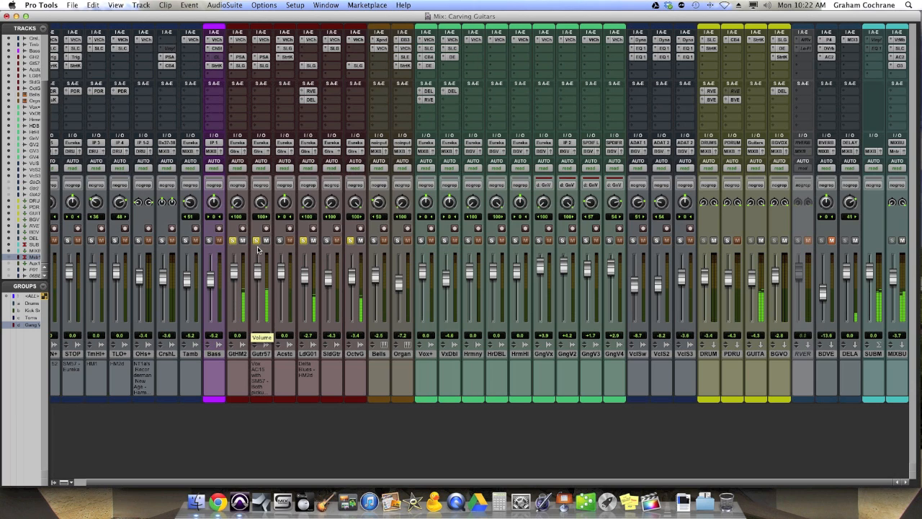
- Unsolo GtHM2 and Gutr57 to hear only the lead and octave guitars, and solo both again
click(255, 241)
click(232, 241)
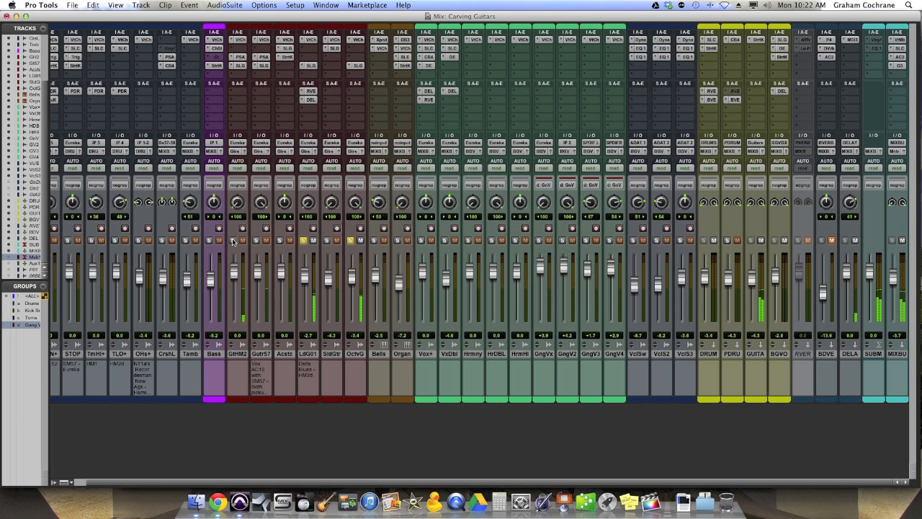
click(232, 241)
click(255, 240)
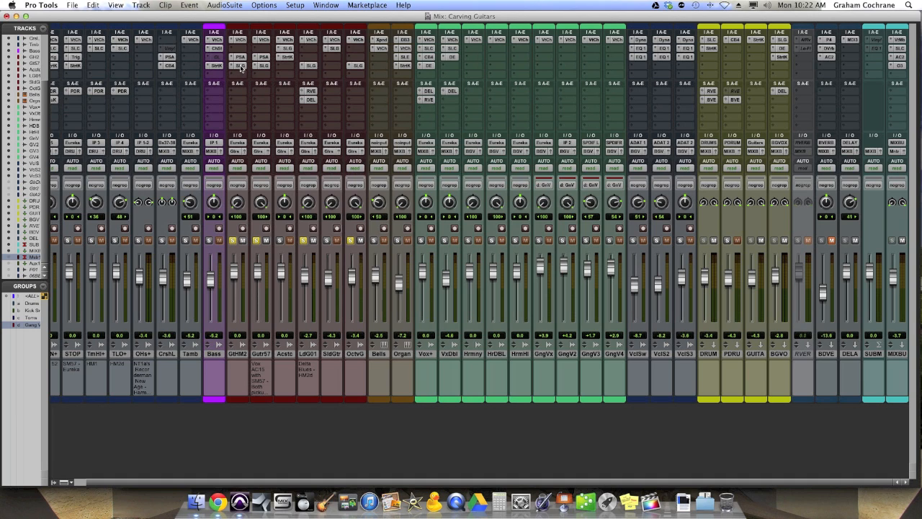
- Leave only GtHM2 and Gutr57 soloed and open their SSLGChannel inserts side by side
click(303, 241)
click(351, 241)
click(242, 66)
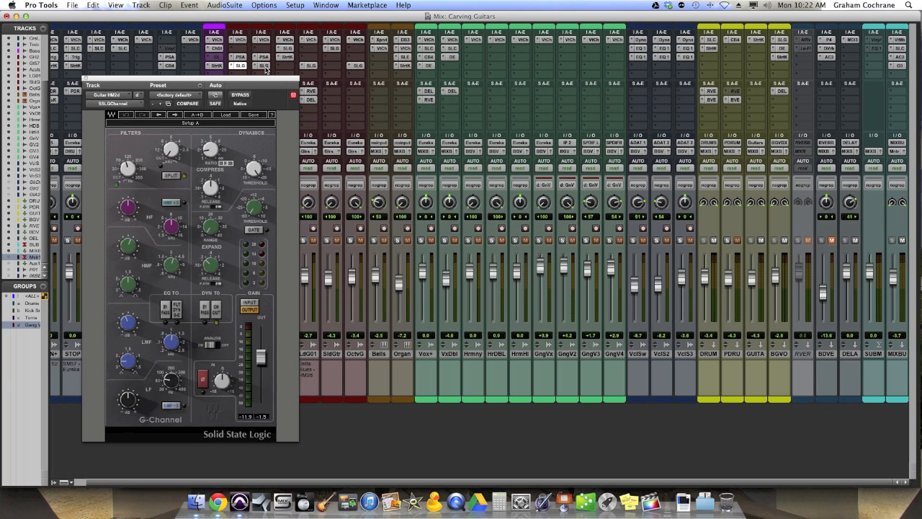
click(263, 65)
drag(210, 19, 616, 85)
drag(280, 81, 380, 82)
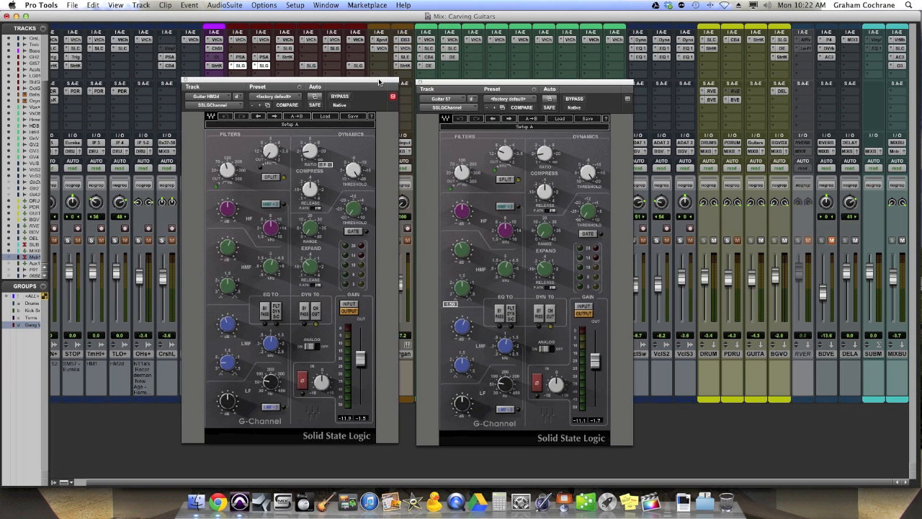
- Compare both rhythm guitars with their SSLGChannel inserts bypassed and active two times, ending with both active
click(344, 96)
click(581, 99)
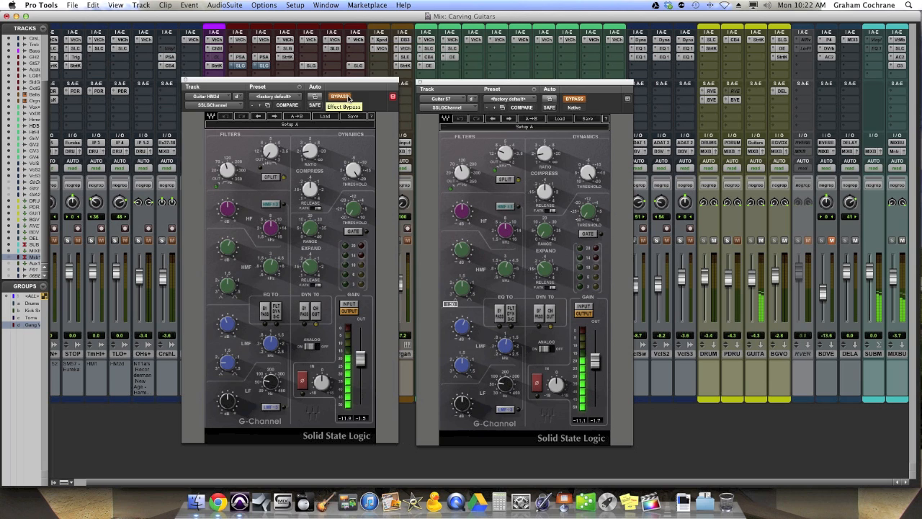
click(348, 98)
click(577, 99)
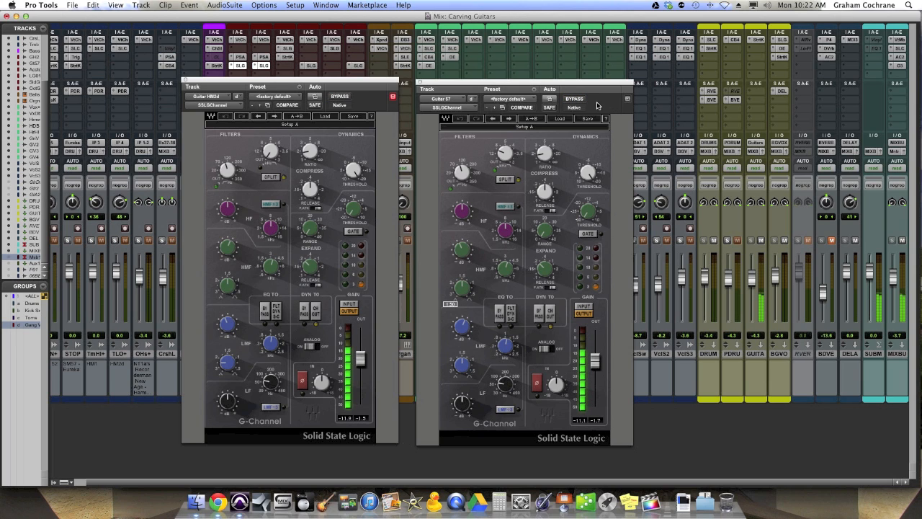
click(576, 100)
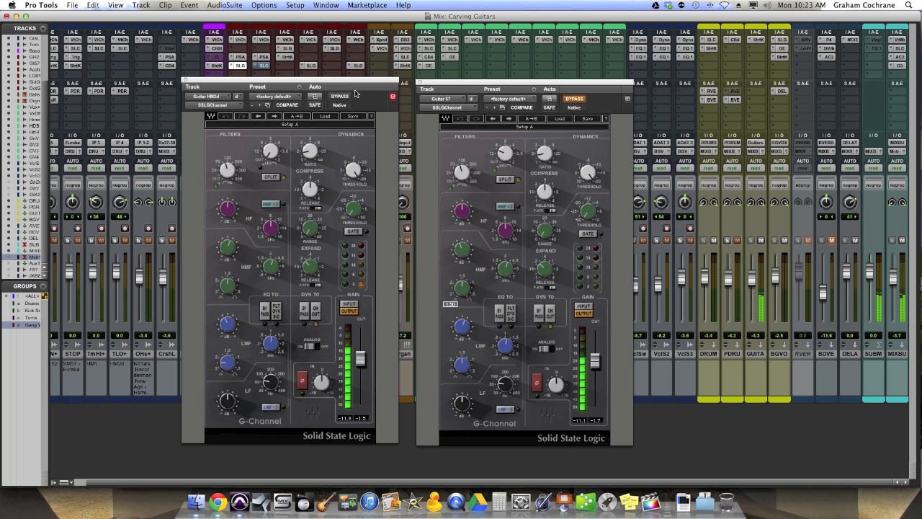
click(340, 96)
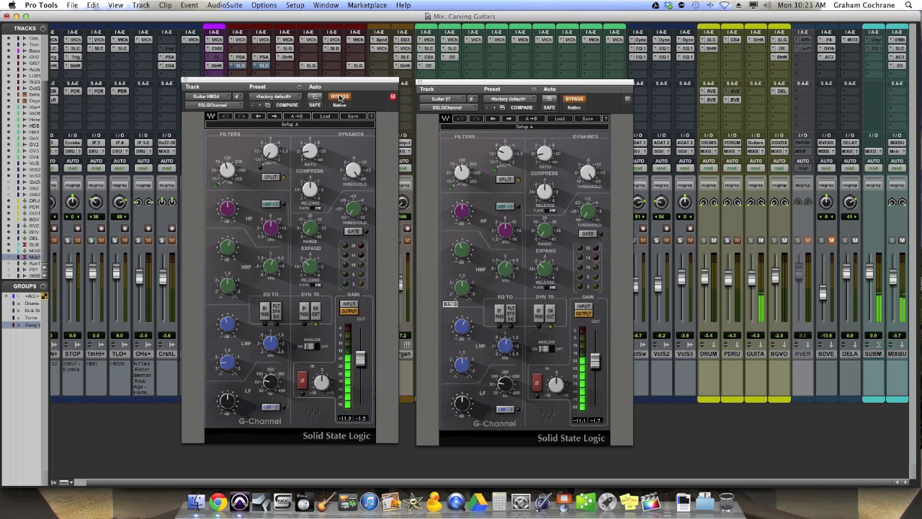
click(340, 97)
click(575, 100)
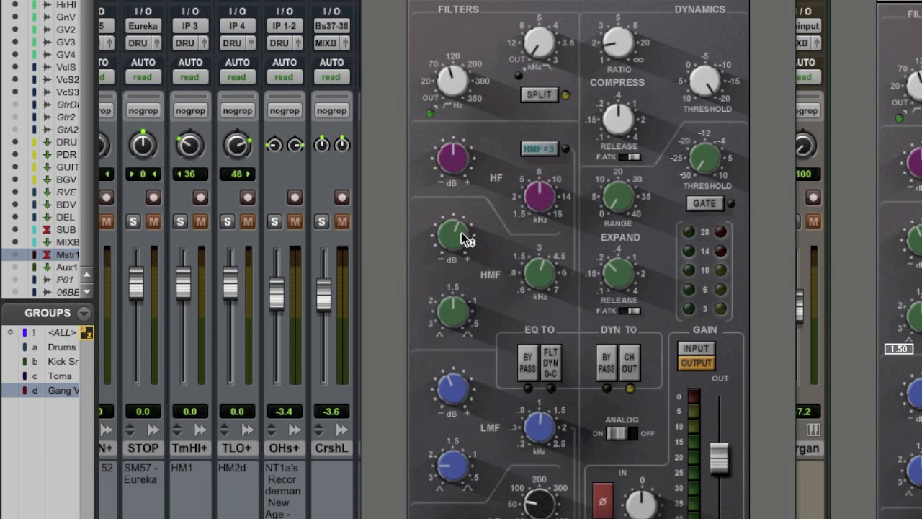
- Examine the HMF and LMF frequency and gain settings and the filter in the Guitar HM2d and Guitar 57 channel strips
mouse_move(537, 280)
mouse_move(453, 238)
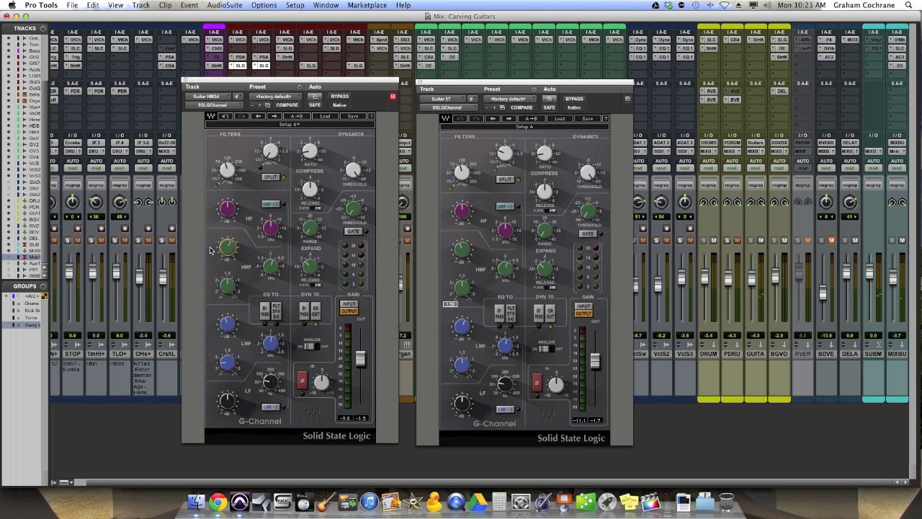
mouse_move(223, 258)
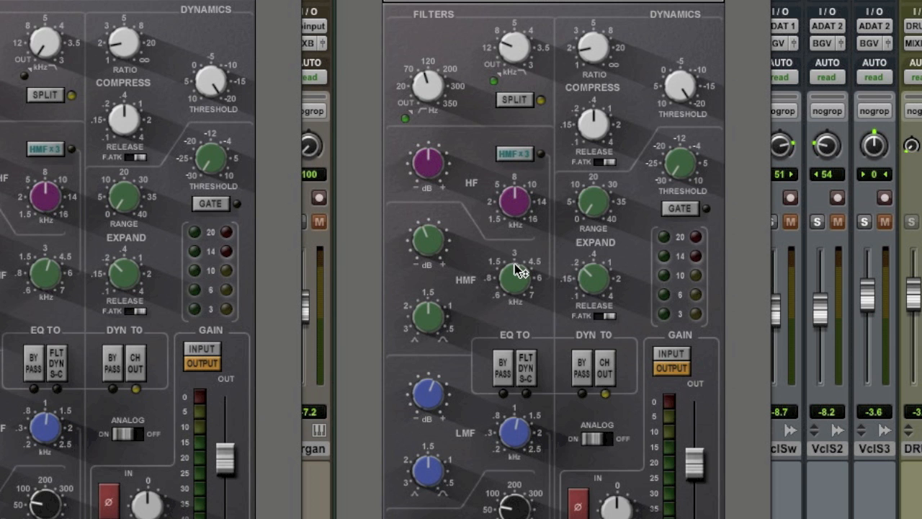
mouse_move(507, 266)
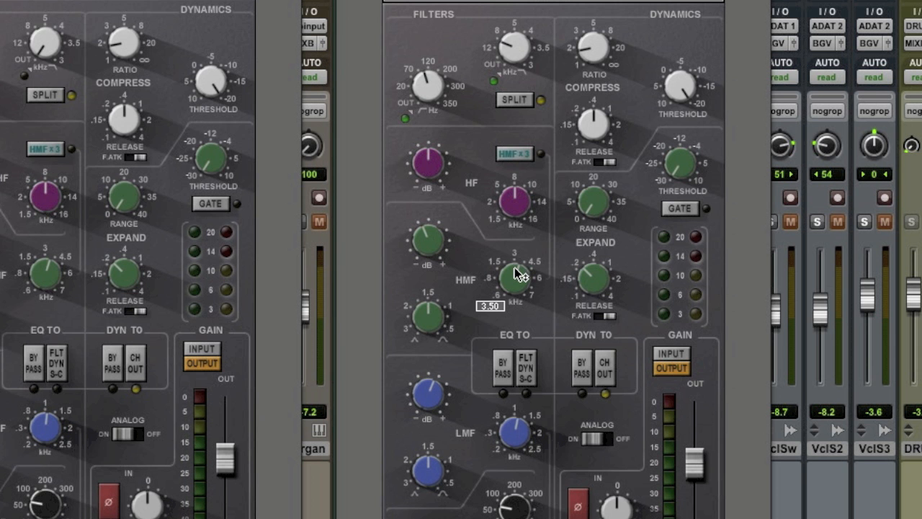
mouse_move(430, 240)
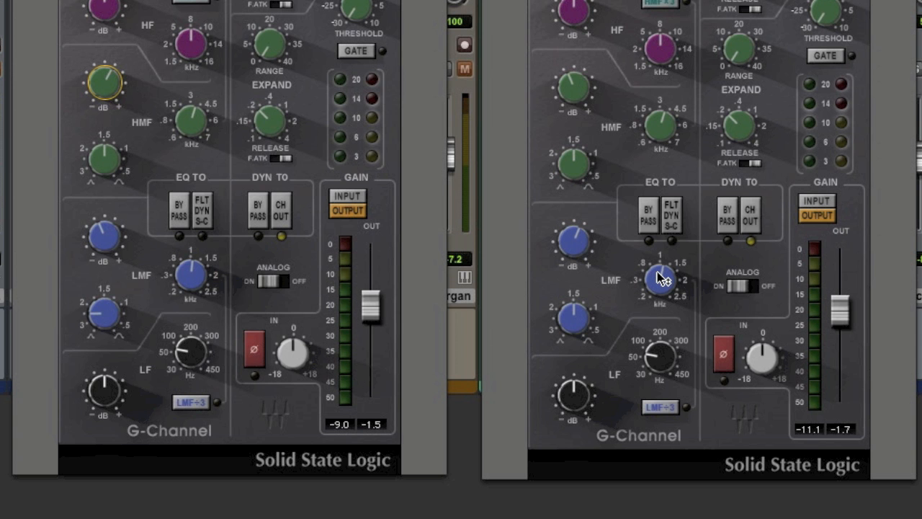
mouse_move(506, 345)
mouse_move(579, 252)
mouse_move(646, 280)
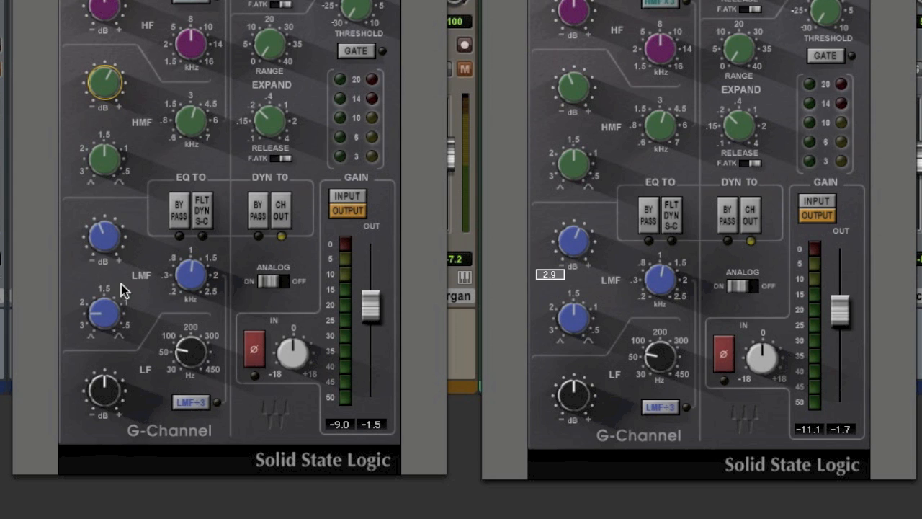
mouse_move(198, 277)
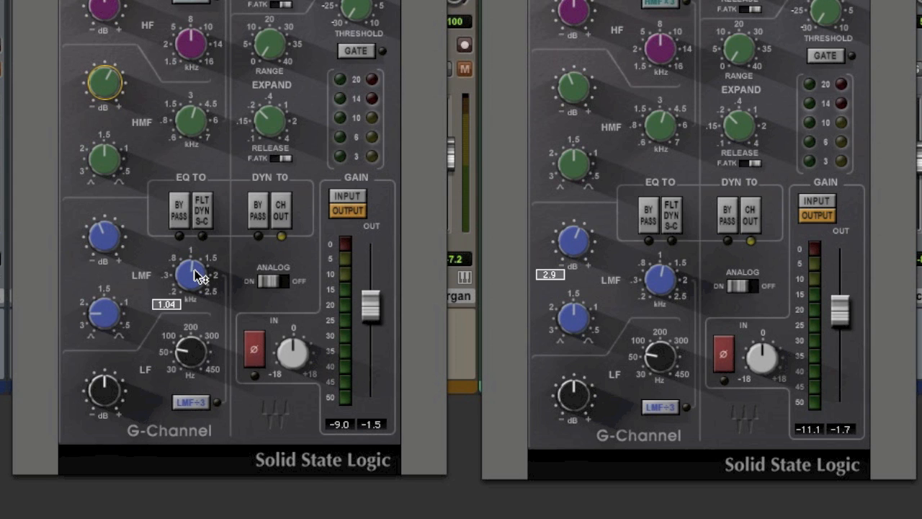
mouse_move(103, 237)
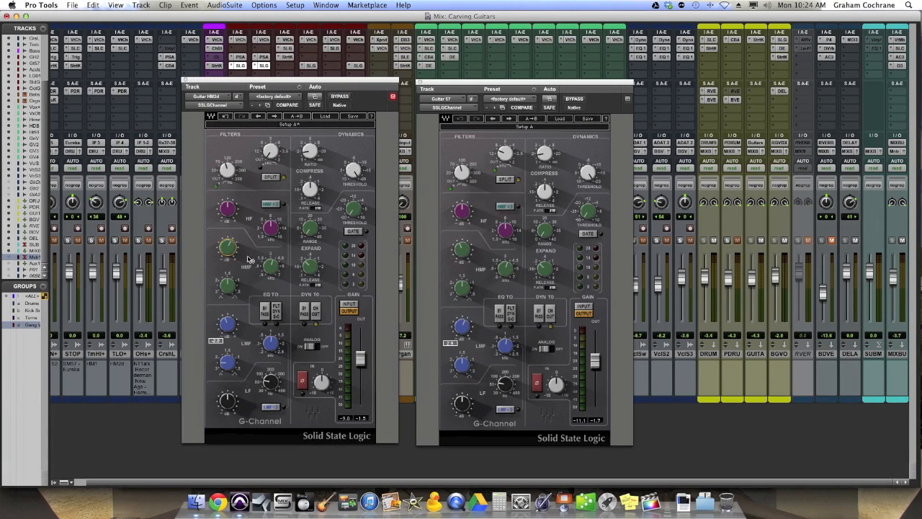
mouse_move(226, 167)
- Audition Guitar HM2d and Guitar 57 with EQ bypassed and active twice more, and close both plug-in windows
click(338, 98)
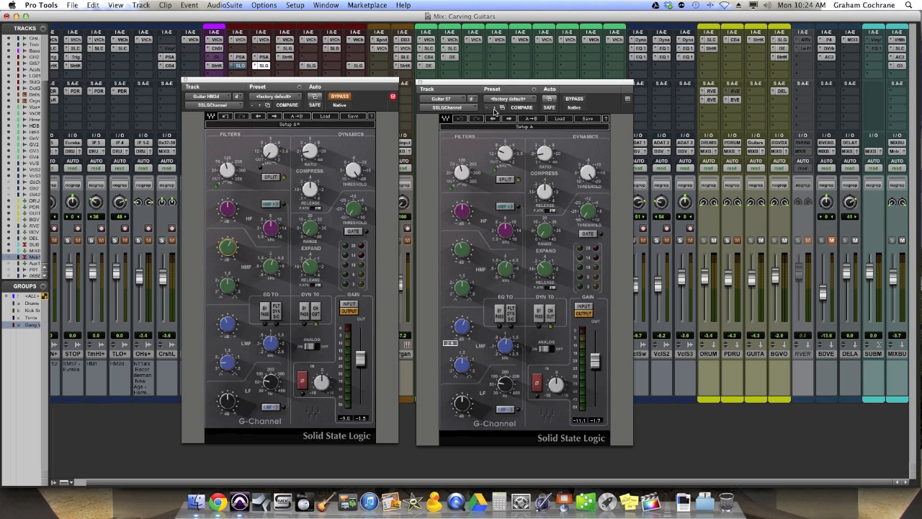
click(572, 99)
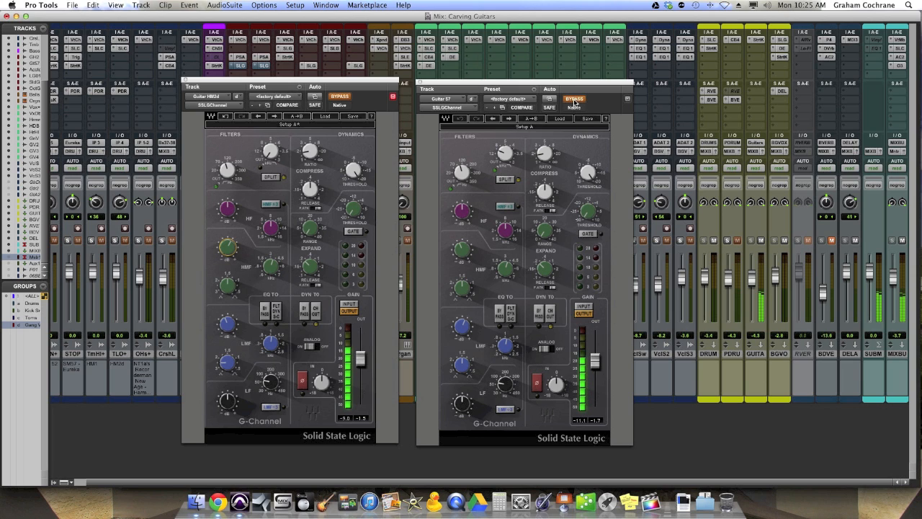
click(574, 100)
click(342, 96)
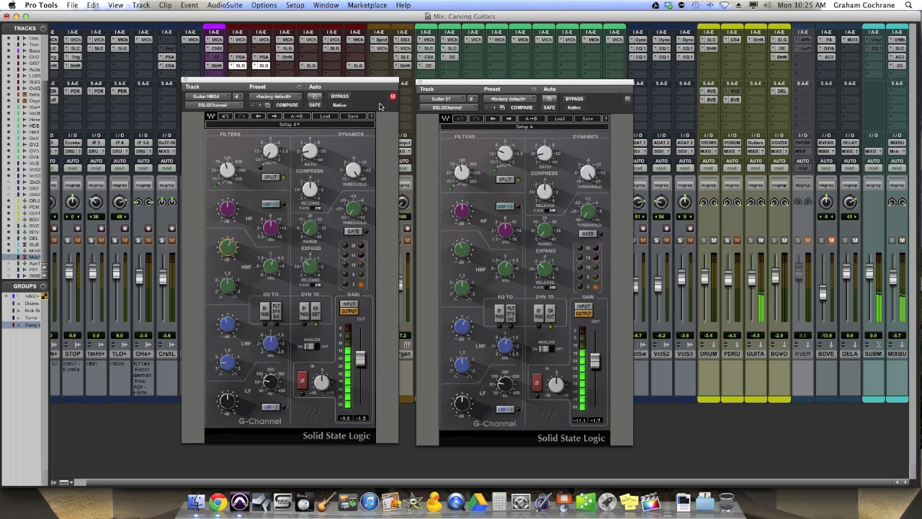
click(340, 96)
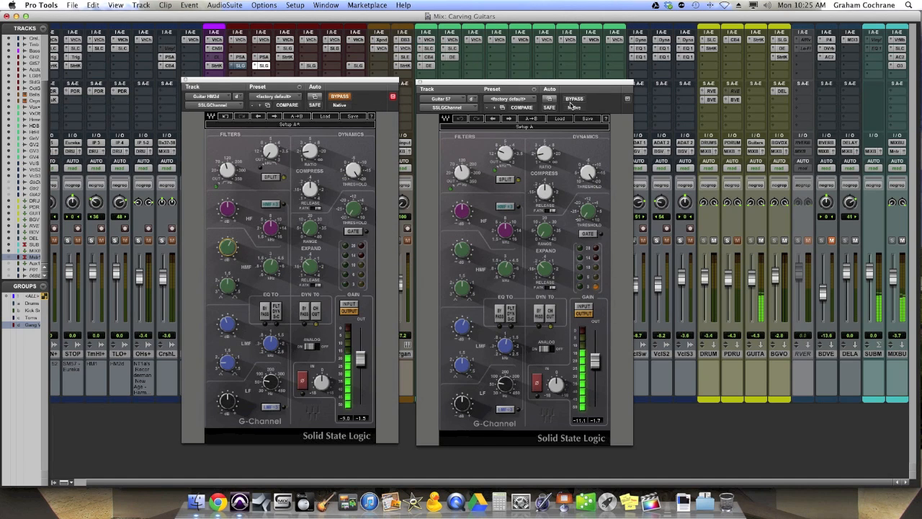
click(575, 100)
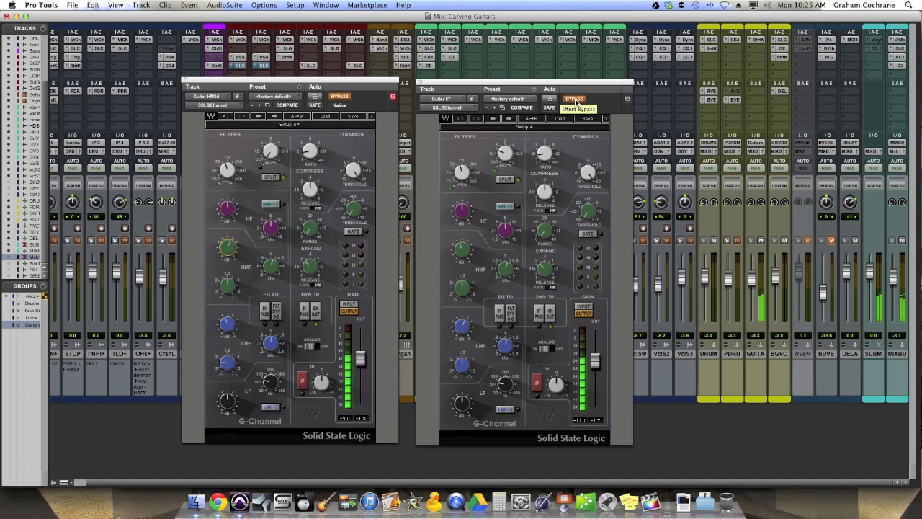
click(575, 100)
click(339, 96)
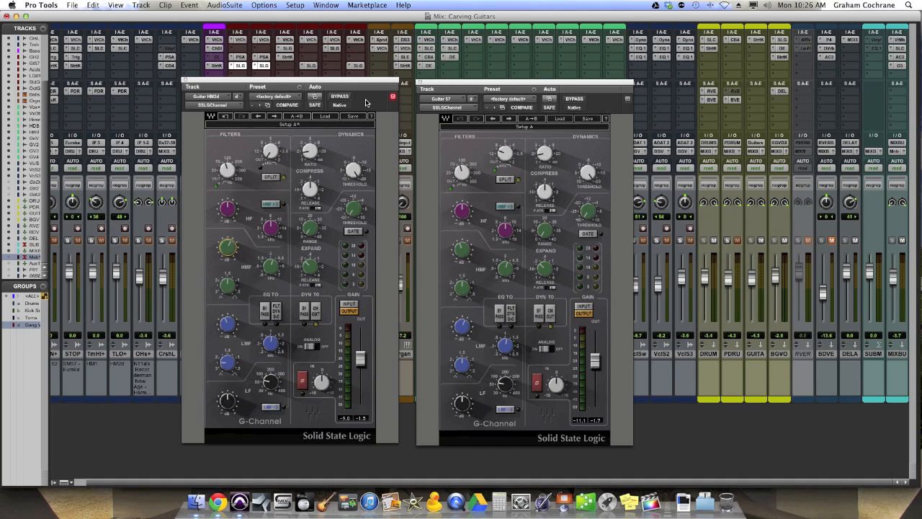
click(185, 80)
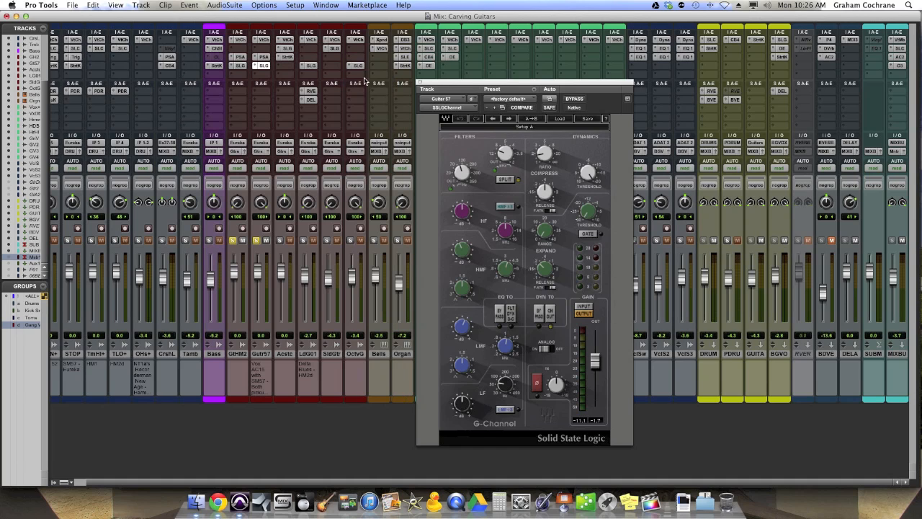
click(419, 82)
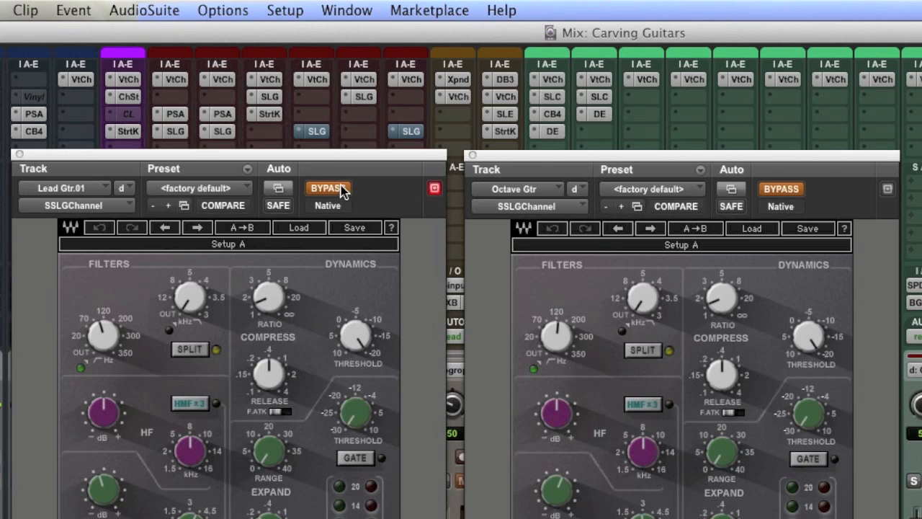
- Take SSLGChannel on Lead Gtr.01 and Octave Gtr out of bypass, bypass both again for comparison, and reactivate both
click(343, 189)
click(766, 189)
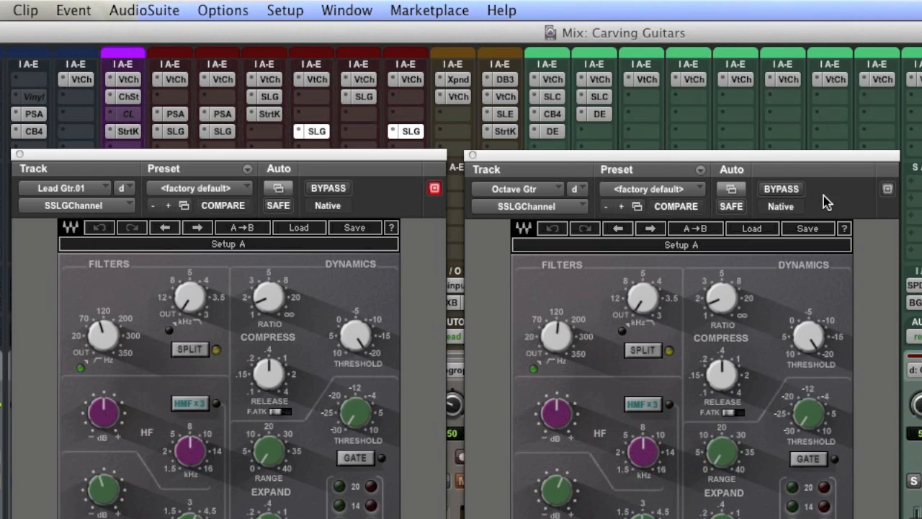
click(780, 189)
click(336, 192)
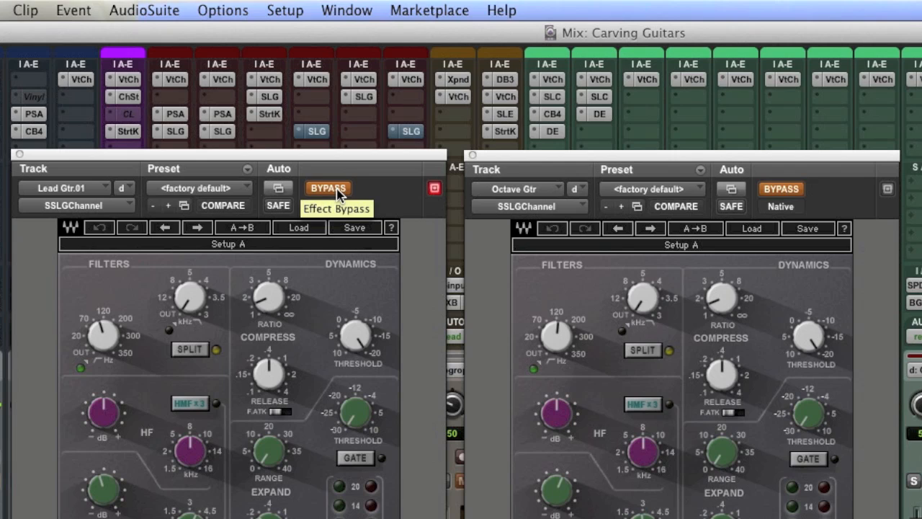
click(336, 189)
click(779, 189)
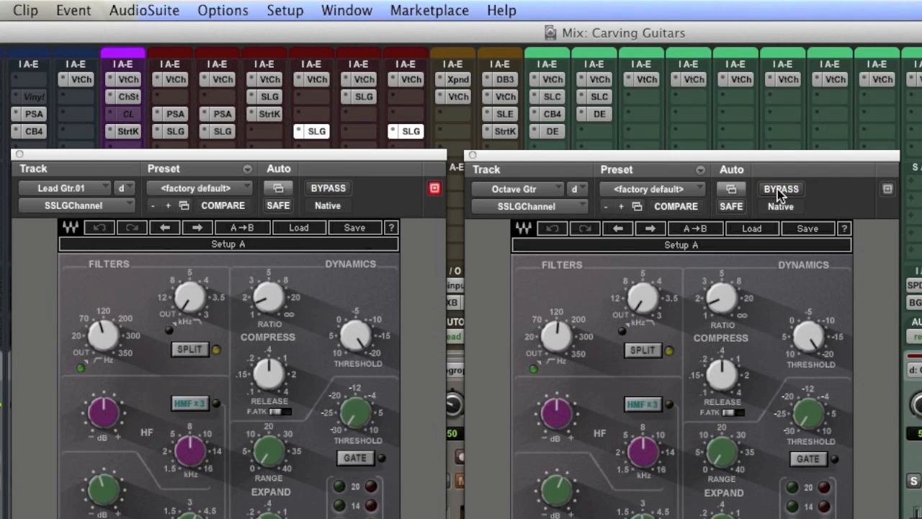